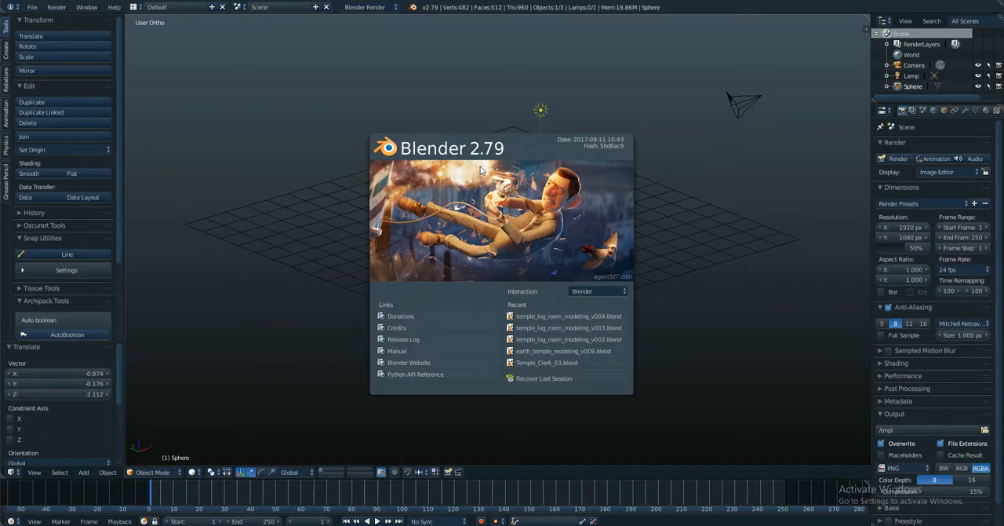
Step: Open the user preferences and choose the True Blue Menu theme preset
{"action": "left_click", "coordinate": [36, 8]}
{"action": "left_click", "coordinate": [33, 8]}
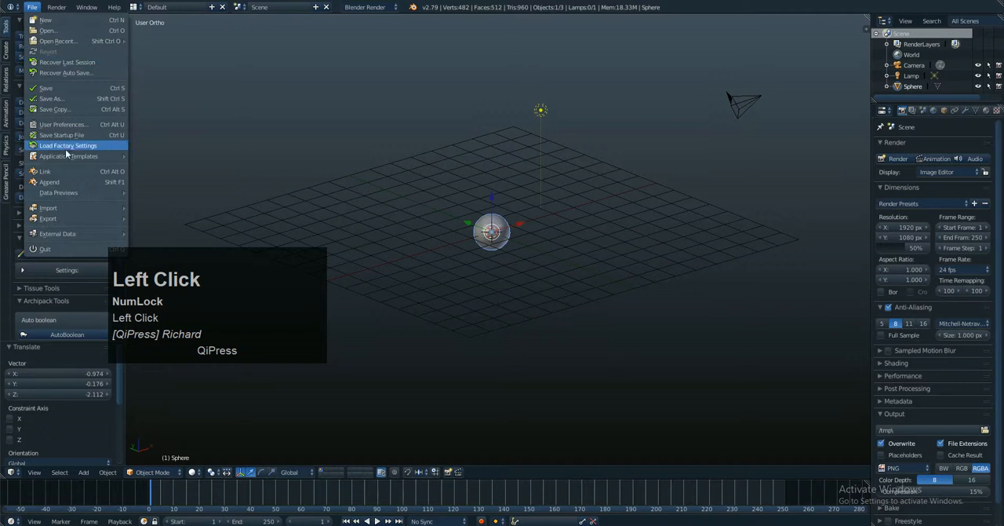
{"action": "left_click", "coordinate": [62, 124]}
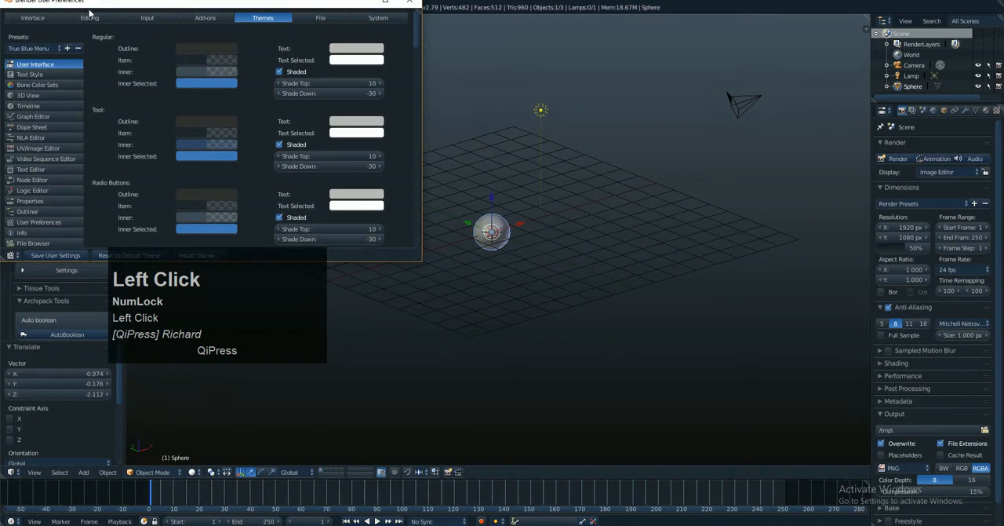
{"action": "left_click_drag", "start_coordinate": [89, 6], "coordinate": [451, 90]}
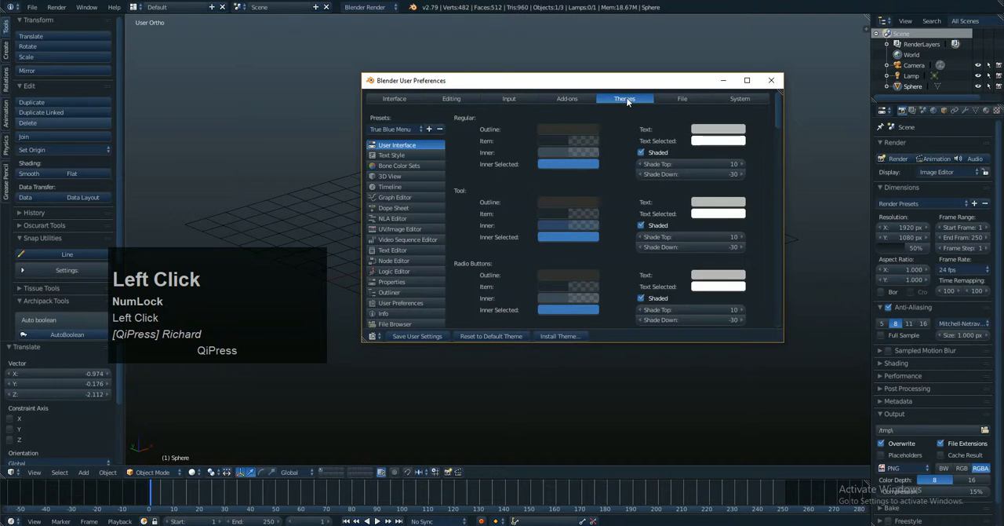
{"action": "left_click", "coordinate": [385, 128]}
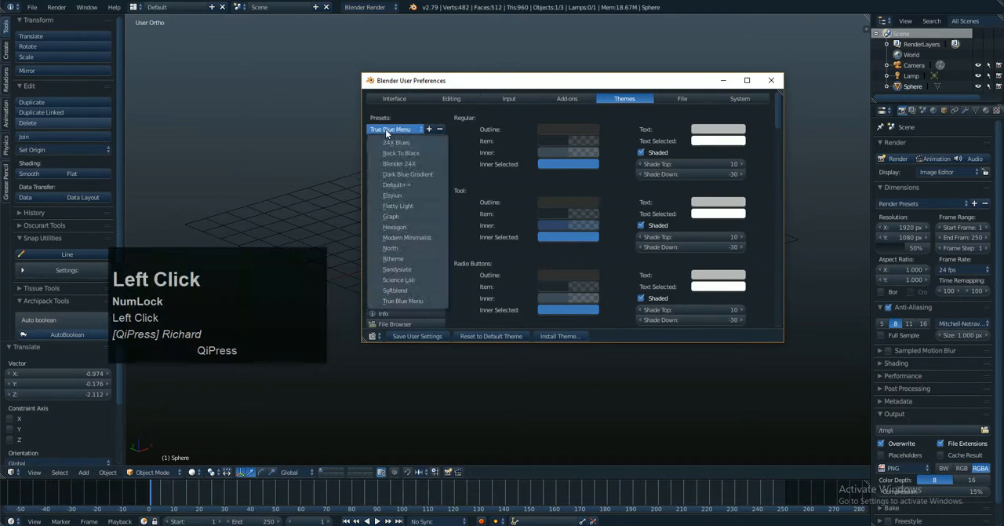
{"action": "left_click", "coordinate": [405, 305]}
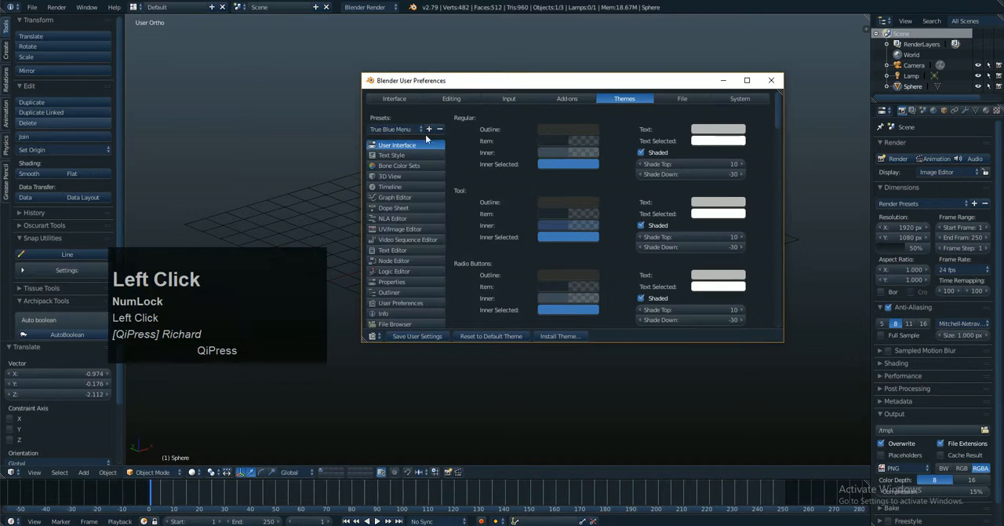
Step: Save the user settings with the chosen theme and close the preferences window
{"action": "left_click_drag", "start_coordinate": [519, 85], "coordinate": [504, 85]}
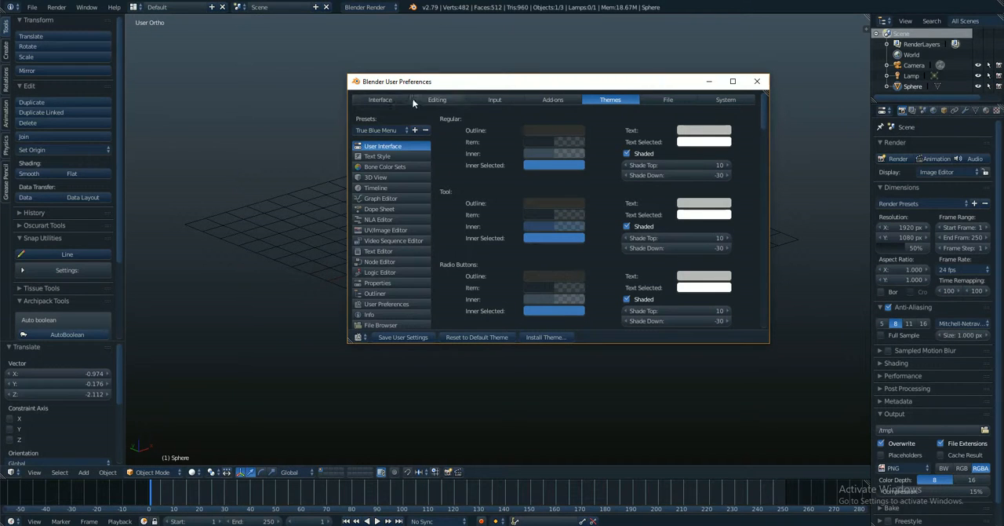
{"action": "left_click", "coordinate": [475, 81]}
{"action": "mouse_move", "coordinate": [476, 82]}
{"action": "left_mouse_down"}
{"action": "mouse_move", "coordinate": [446, 78]}
{"action": "mouse_move", "coordinate": [463, 84]}
{"action": "left_mouse_up"}
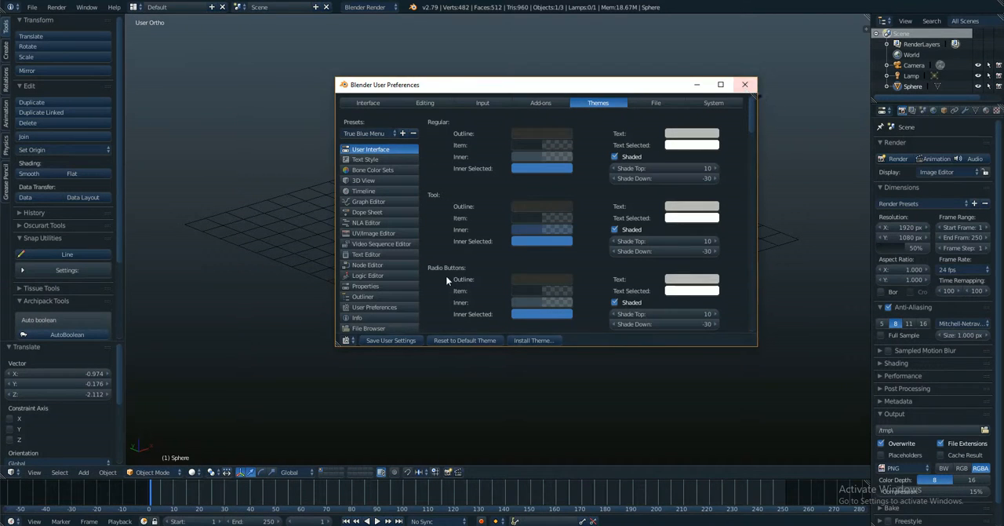
{"action": "left_click", "coordinate": [407, 342]}
{"action": "left_click", "coordinate": [744, 84]}
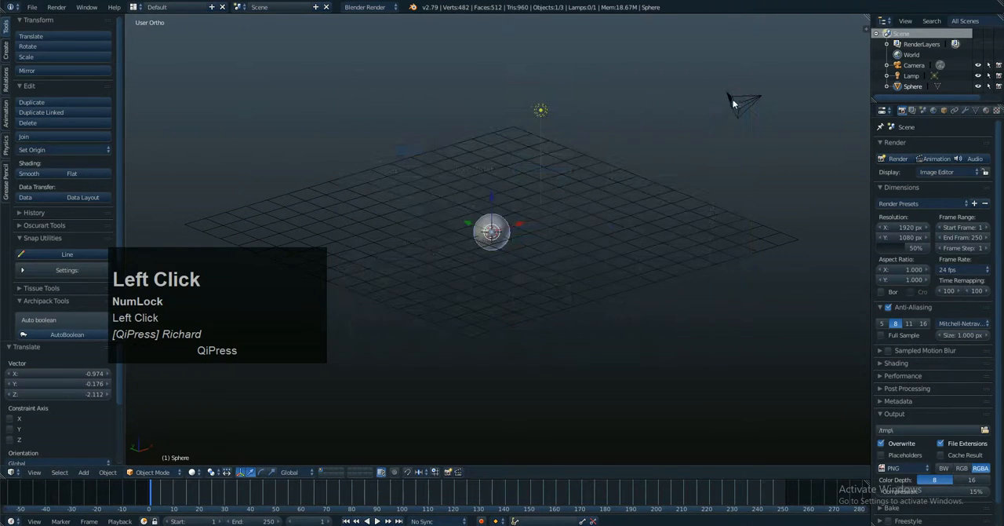
Step: Delete the sphere from the scene
{"action": "scroll", "coordinate": [508, 210], "scroll_direction": "up", "scroll_amount": 5}
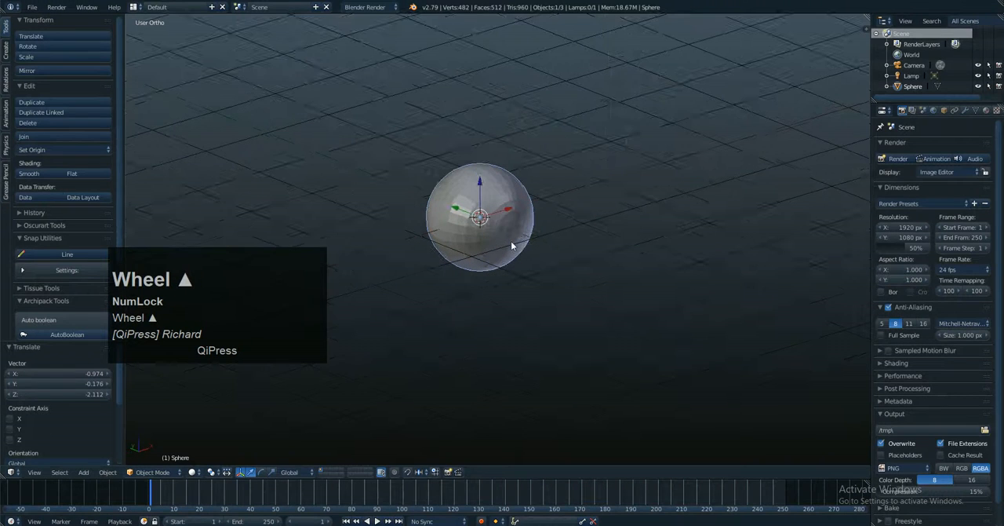
{"action": "scroll", "coordinate": [515, 229], "scroll_direction": "down", "scroll_amount": 2}
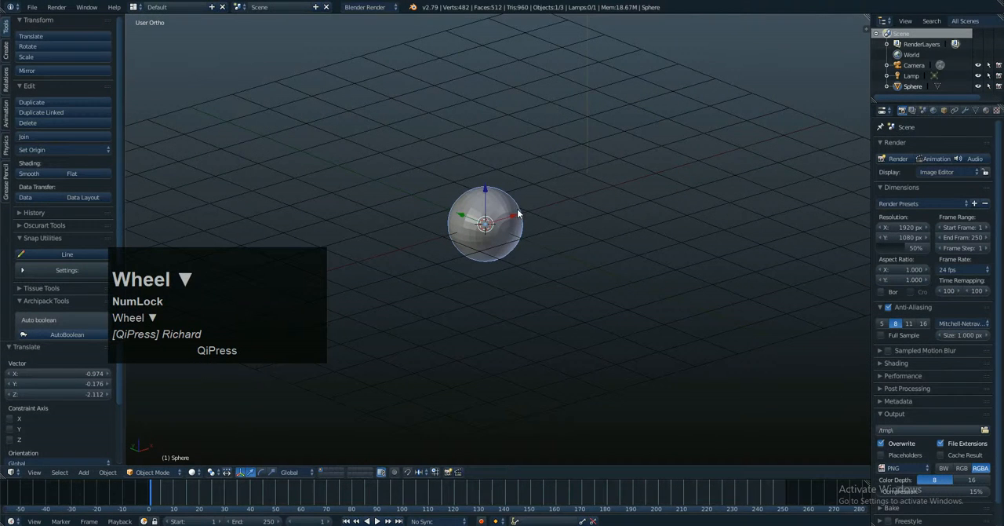
{"action": "right_click", "coordinate": [502, 202]}
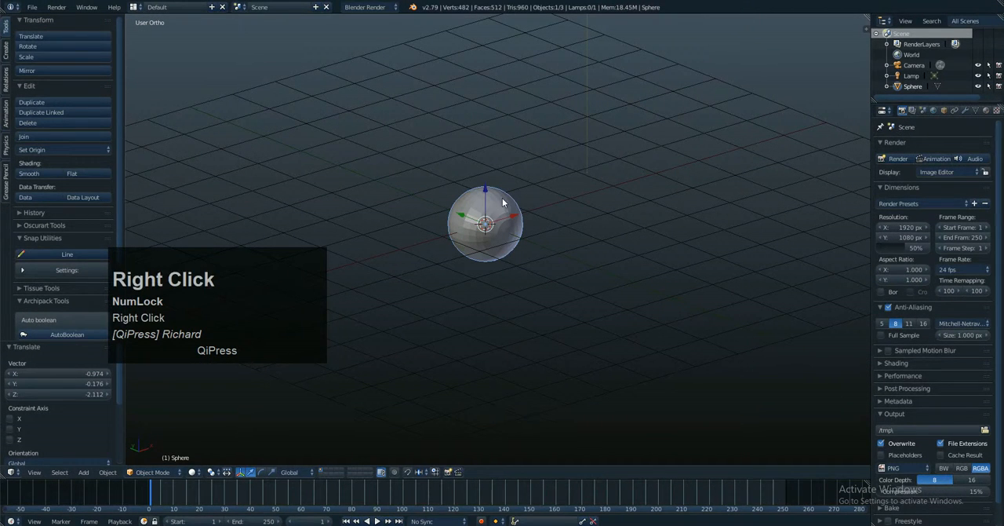
{"action": "key", "text": "Delete"}
{"action": "left_click", "coordinate": [502, 197]}
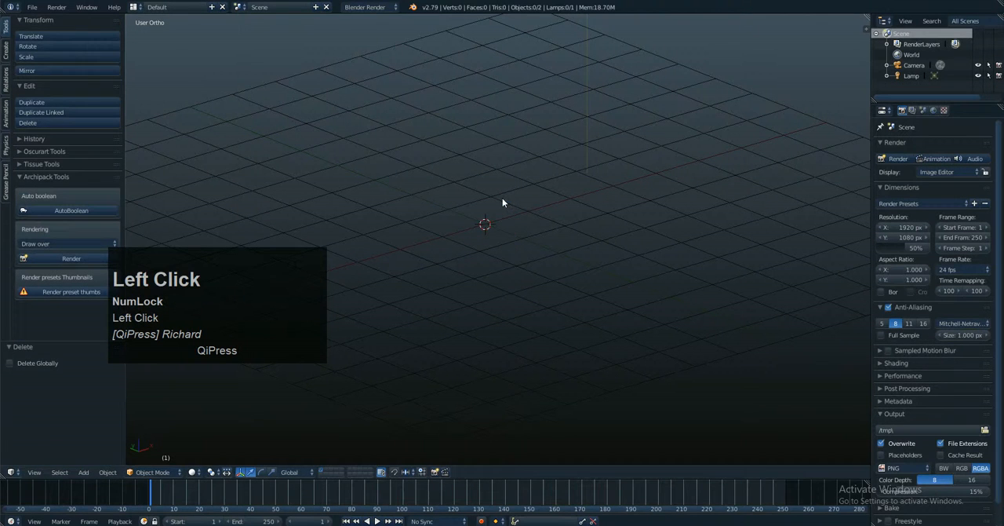
Step: Start a new scene by reloading the start-up file
{"action": "left_click", "coordinate": [32, 7]}
{"action": "mouse_move", "coordinate": [52, 43]}
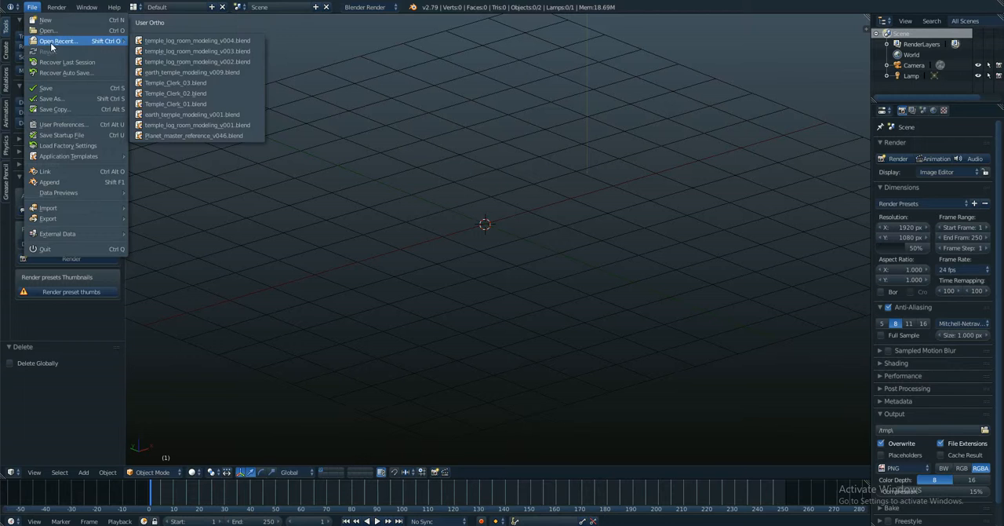
{"action": "left_click", "coordinate": [46, 20]}
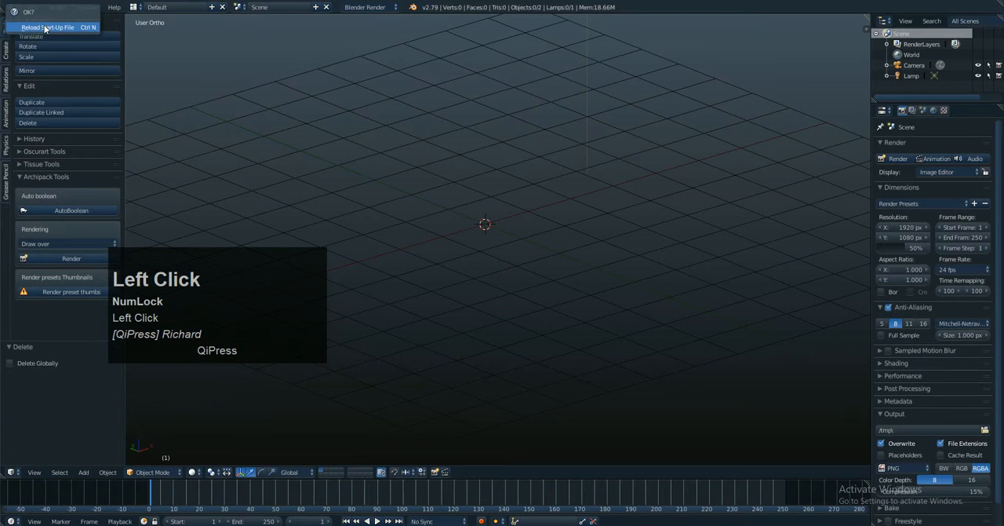
{"action": "left_click", "coordinate": [45, 28]}
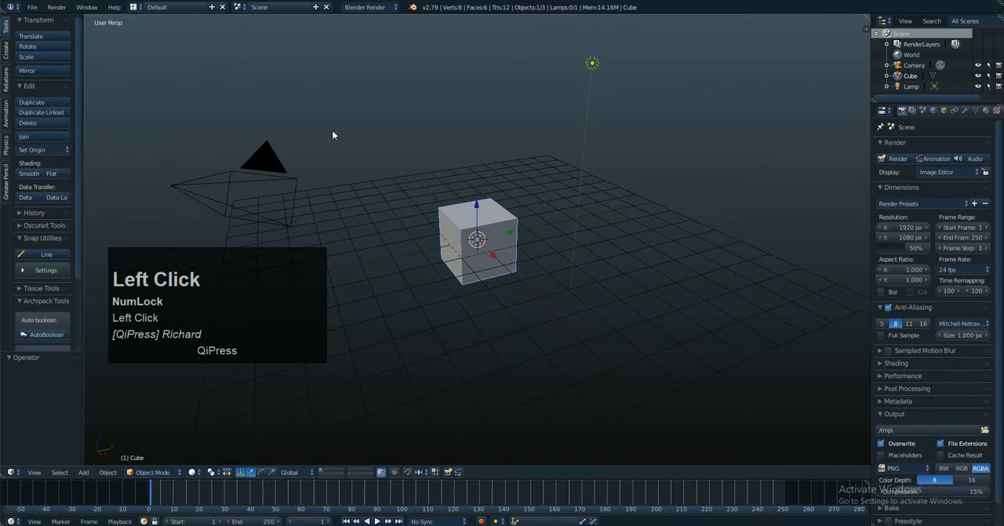
Step: Delete the default cube from the new scene
{"action": "scroll", "coordinate": [544, 208], "scroll_direction": "up", "scroll_amount": 2}
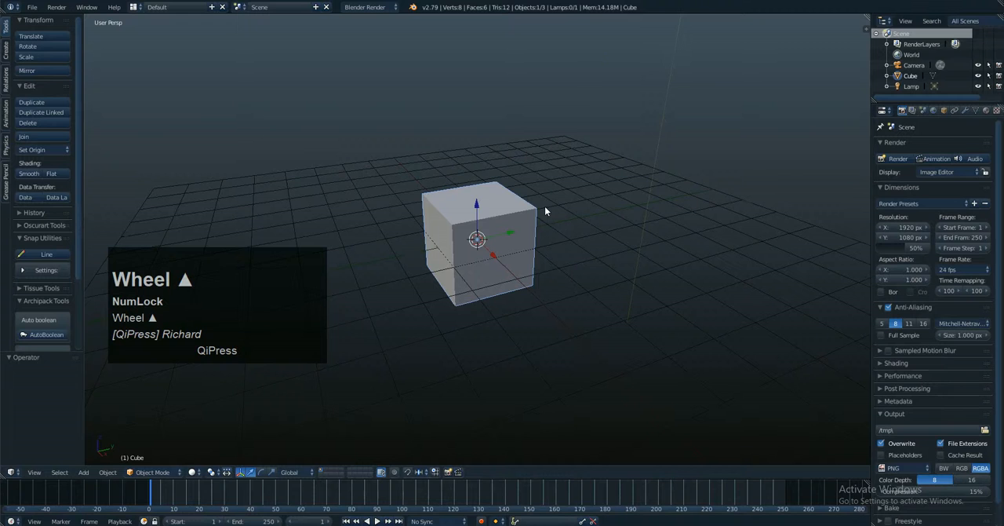
{"action": "scroll", "coordinate": [544, 207], "scroll_direction": "down", "scroll_amount": 2}
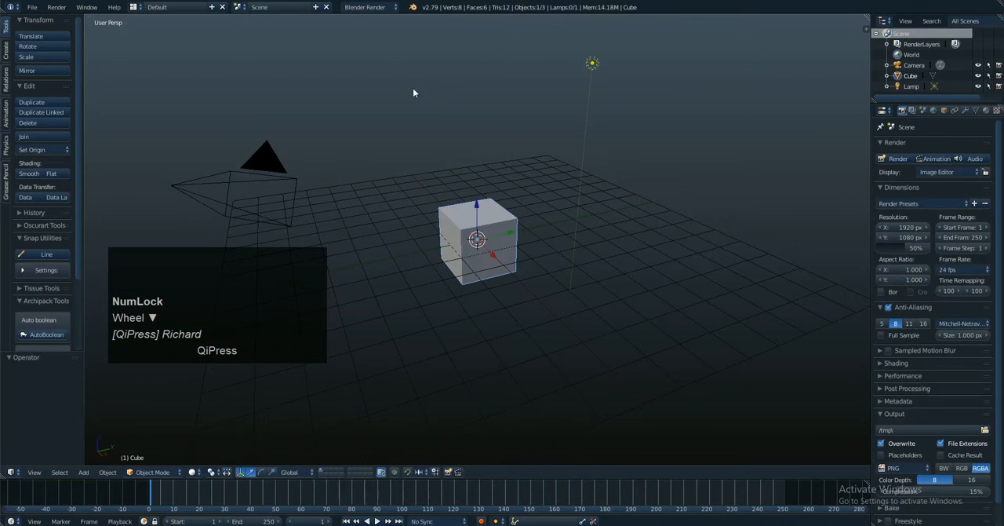
{"action": "right_click", "coordinate": [468, 207]}
{"action": "key", "text": "Delete"}
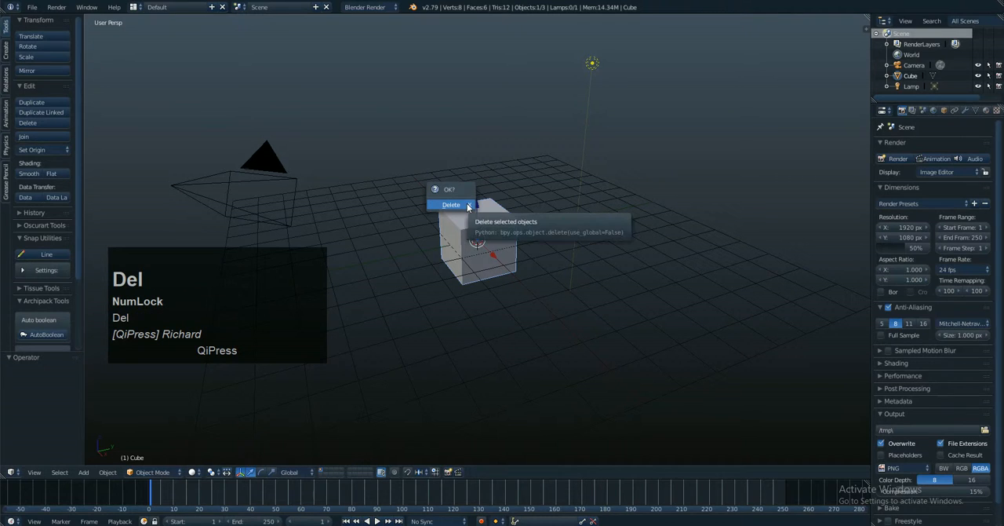
{"action": "left_click", "coordinate": [451, 205]}
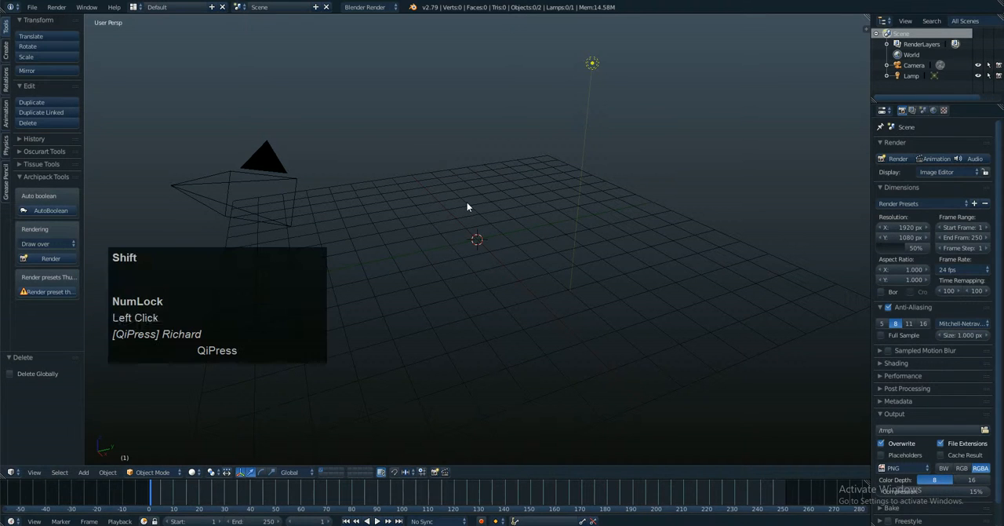
Step: Add a UV sphere mesh to the empty scene
{"action": "key", "text": "shift+a"}
{"action": "mouse_move", "coordinate": [475, 204]}
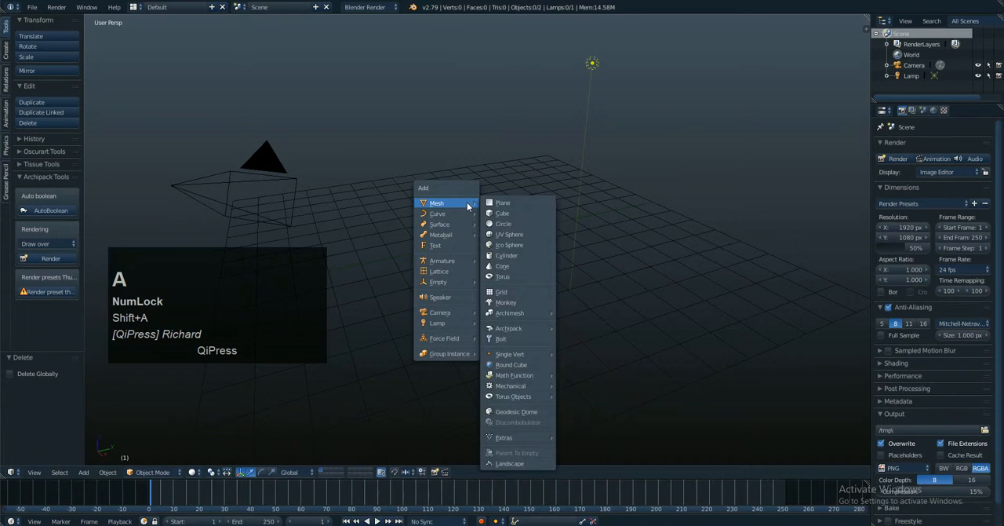
{"action": "left_click", "coordinate": [513, 234]}
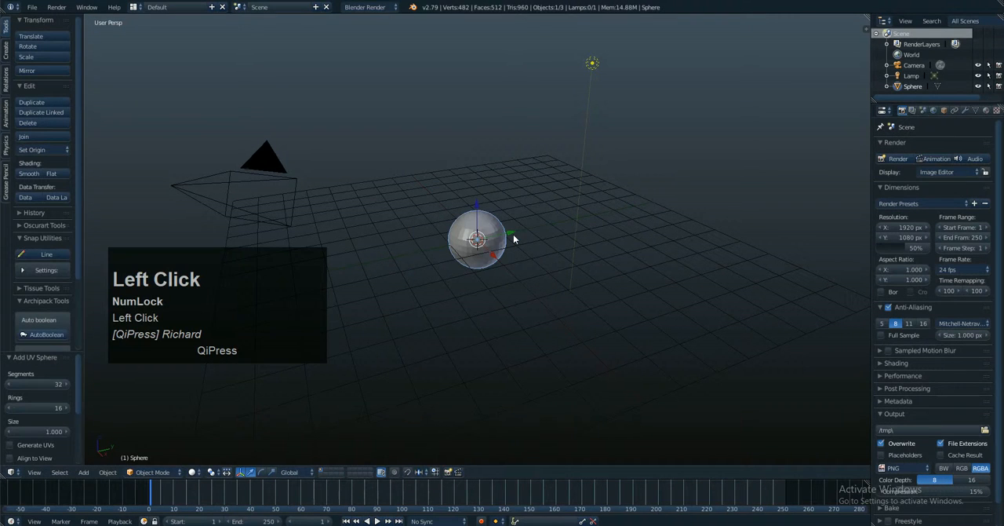
{"action": "scroll", "coordinate": [493, 249], "scroll_direction": "up", "scroll_amount": 7}
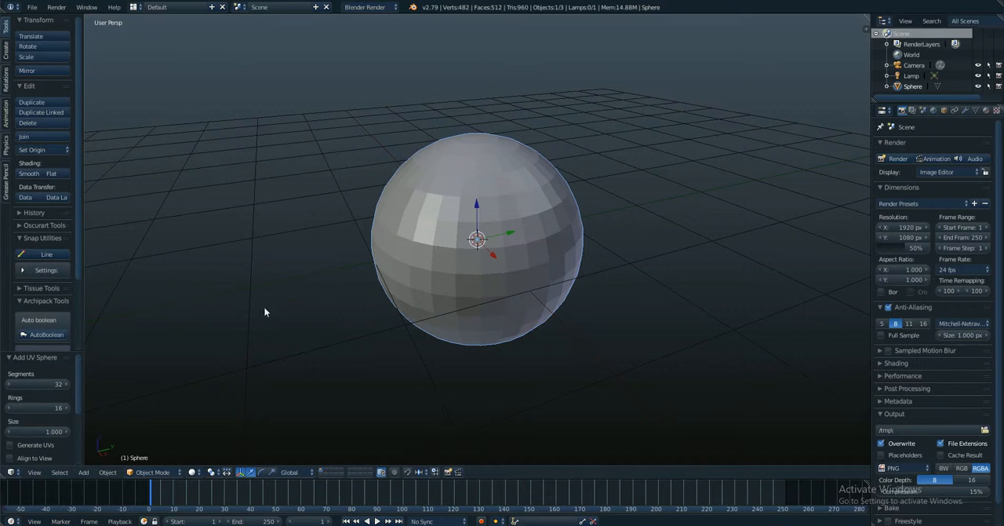
Step: Widen the tool shelf and set the new sphere to 22 segments, 14 rings and a size of 0.580
{"action": "left_click_drag", "start_coordinate": [89, 369], "coordinate": [123, 366]}
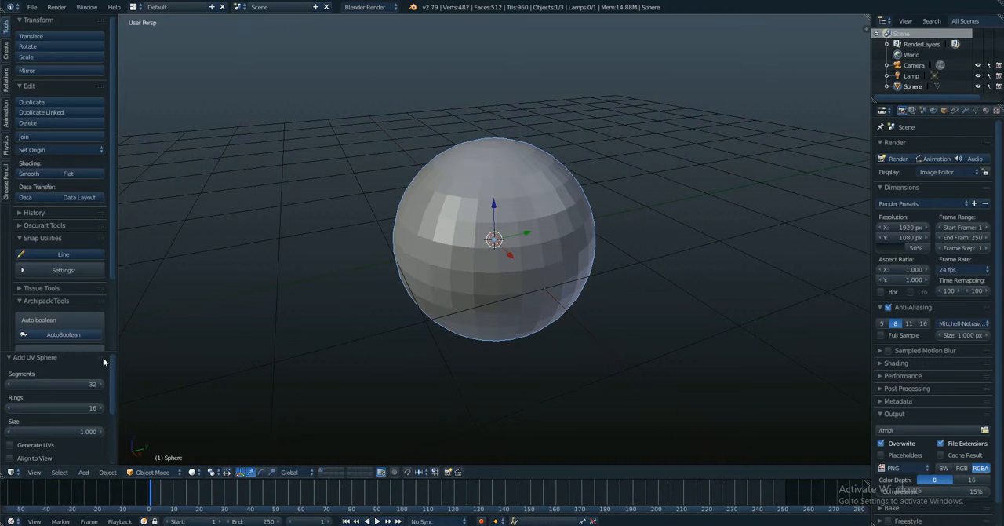
{"action": "left_click", "coordinate": [7, 358]}
{"action": "left_click", "coordinate": [113, 389]}
{"action": "mouse_move", "coordinate": [113, 389]}
{"action": "left_mouse_down"}
{"action": "mouse_move", "coordinate": [121, 452]}
{"action": "mouse_move", "coordinate": [110, 396]}
{"action": "left_mouse_up"}
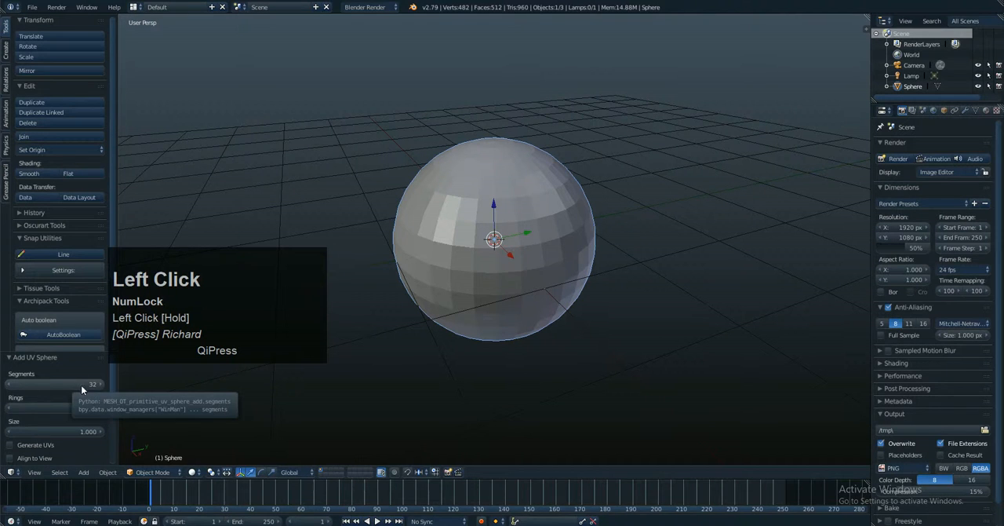
{"action": "mouse_move", "coordinate": [80, 385]}
{"action": "left_mouse_down"}
{"action": "mouse_move", "coordinate": [68, 389]}
{"action": "mouse_move", "coordinate": [85, 408]}
{"action": "mouse_move", "coordinate": [49, 436]}
{"action": "mouse_move", "coordinate": [97, 407]}
{"action": "mouse_move", "coordinate": [83, 383]}
{"action": "left_mouse_up"}
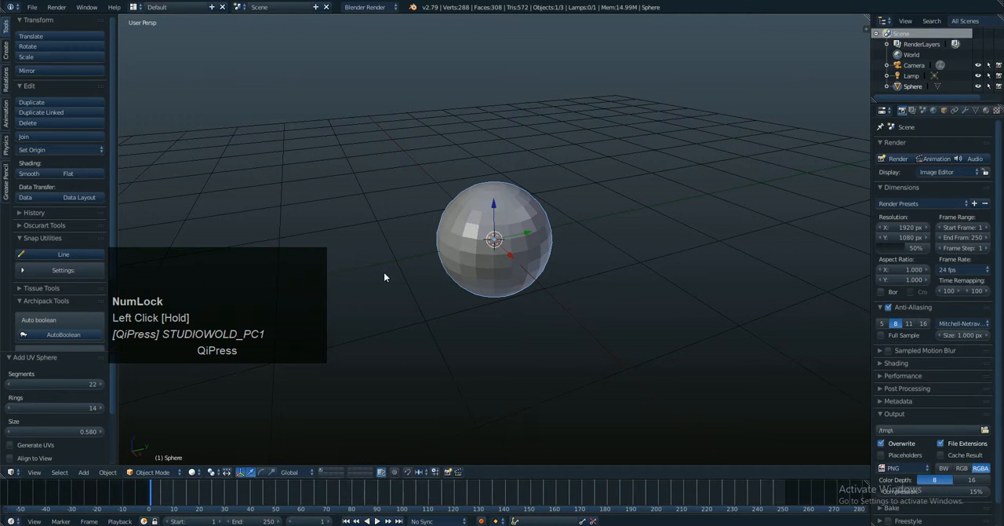
Step: Switch to the front orthographic view and turn on Align to View for the new sphere
{"action": "key", "text": "KP_1"}
{"action": "key", "text": "KP_5"}
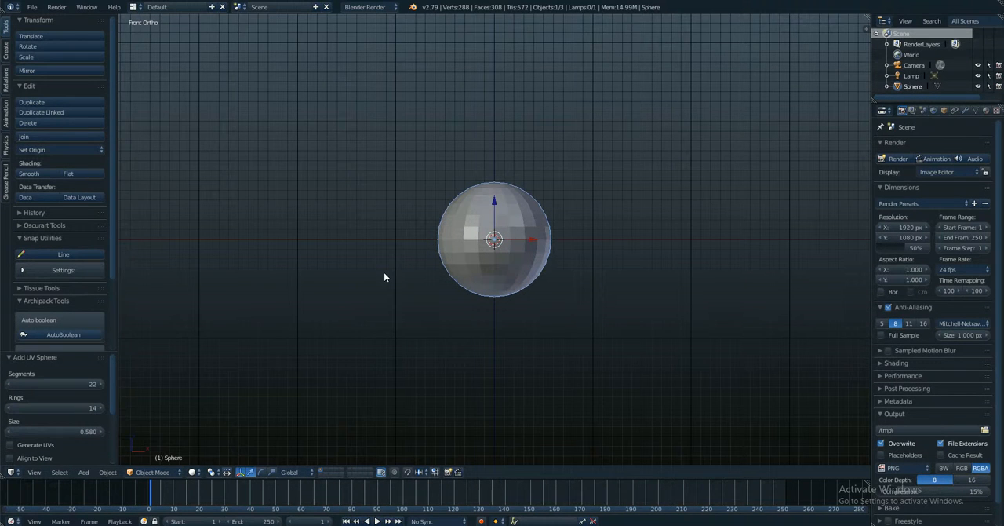
{"action": "scroll", "coordinate": [495, 237], "scroll_direction": "up", "scroll_amount": 4}
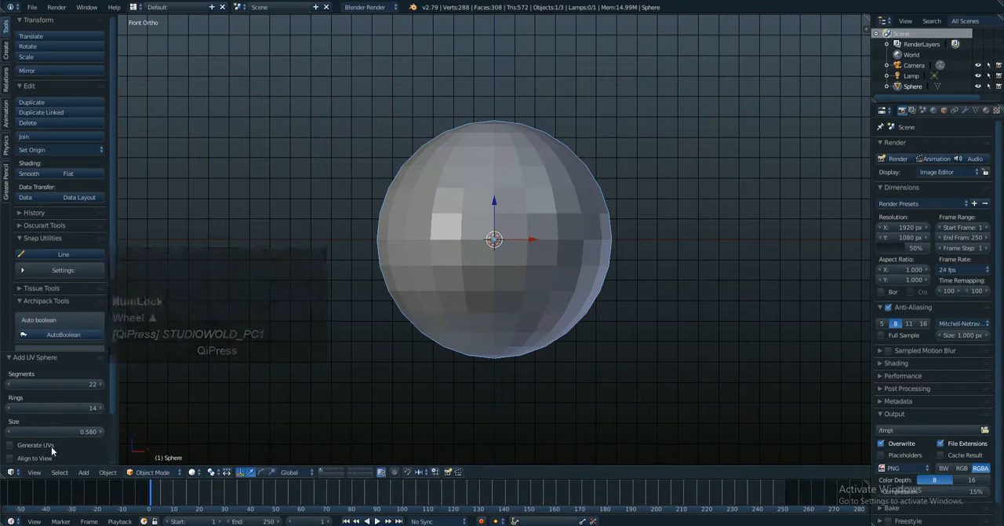
{"action": "scroll", "coordinate": [52, 444], "scroll_direction": "down", "scroll_amount": 1}
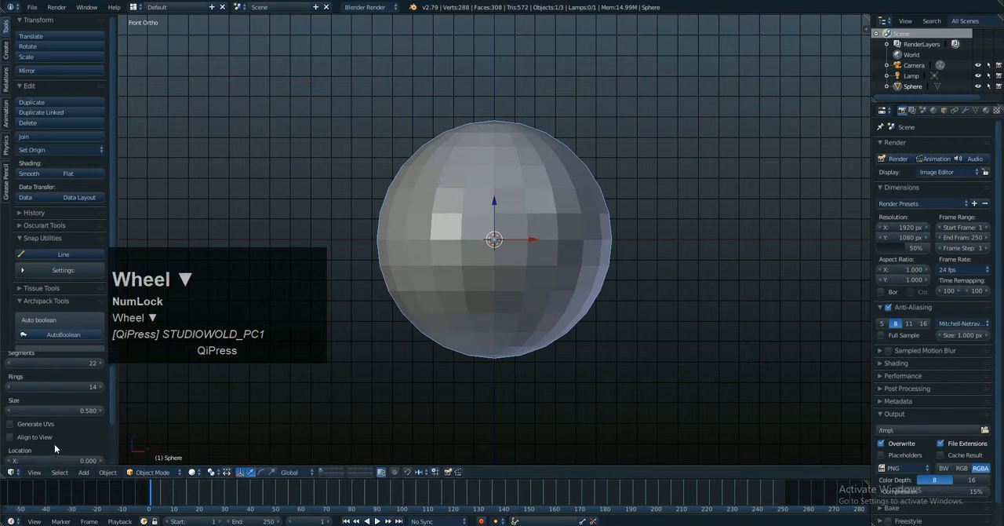
{"action": "left_click", "coordinate": [9, 436]}
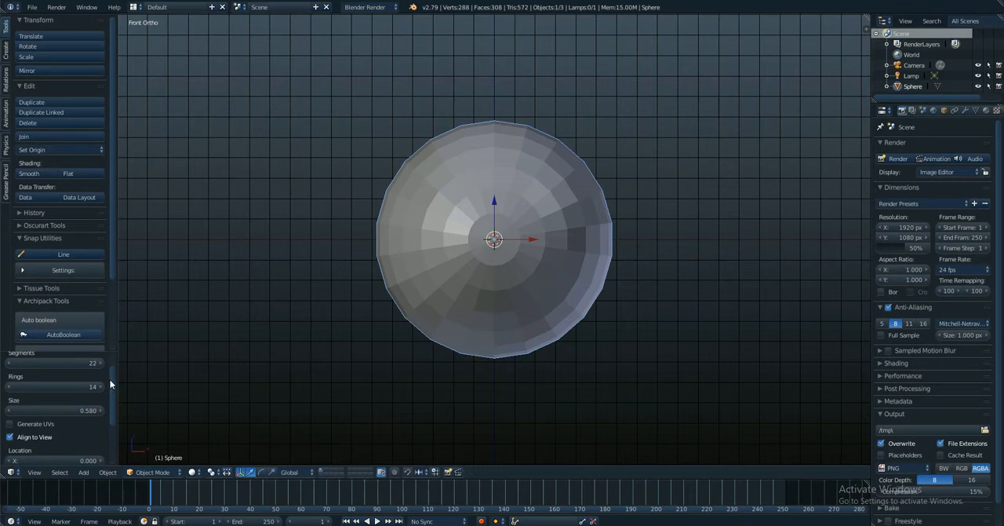
Step: Set the sphere's location to X -0.220 and Y -0.120, and its rotation to X 85.1°, Y 15.5° and Z 4.6°
{"action": "left_click_drag", "start_coordinate": [110, 384], "coordinate": [109, 416]}
{"action": "left_click", "coordinate": [67, 389]}
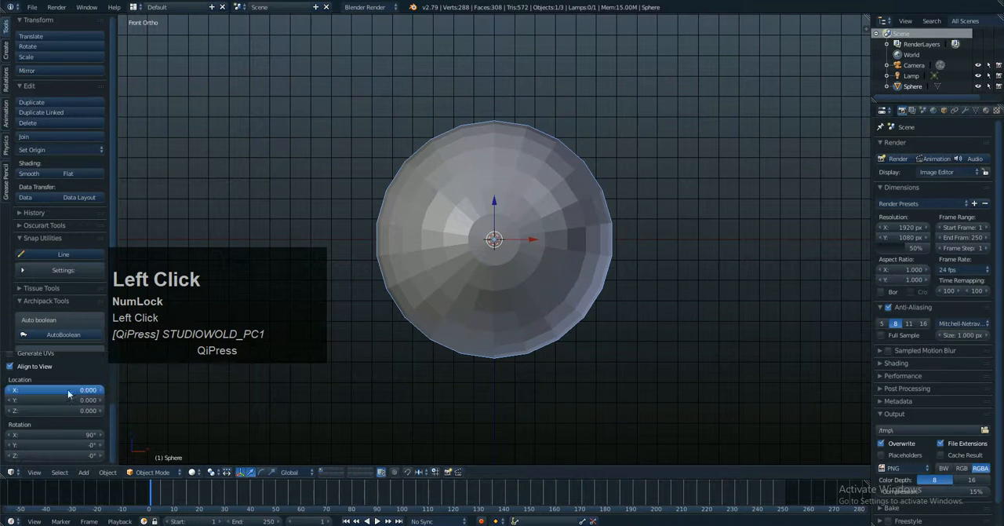
{"action": "mouse_move", "coordinate": [67, 389]}
{"action": "left_mouse_down"}
{"action": "mouse_move", "coordinate": [79, 393]}
{"action": "mouse_move", "coordinate": [66, 401]}
{"action": "mouse_move", "coordinate": [71, 393]}
{"action": "left_mouse_up"}
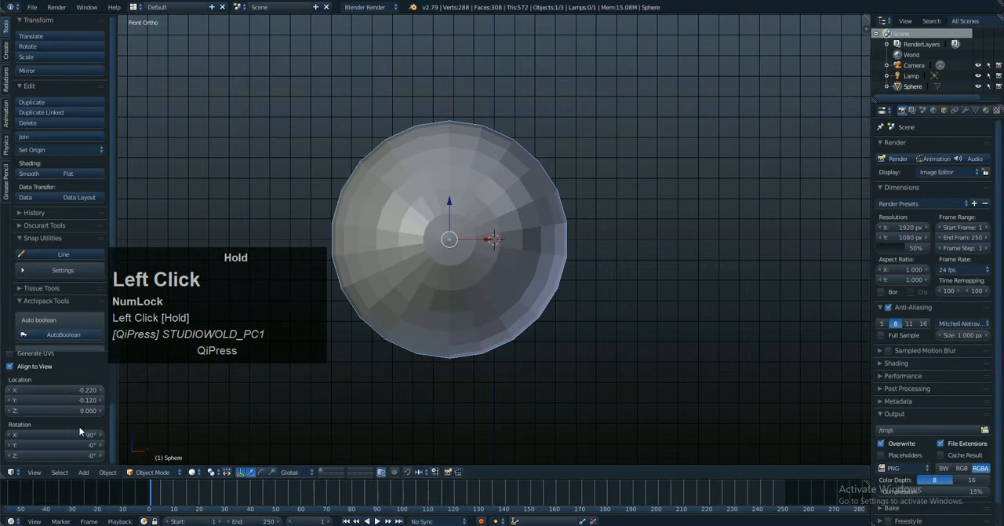
{"action": "mouse_move", "coordinate": [79, 431]}
{"action": "left_mouse_down"}
{"action": "mouse_move", "coordinate": [69, 433]}
{"action": "mouse_move", "coordinate": [383, 393]}
{"action": "mouse_move", "coordinate": [60, 429]}
{"action": "mouse_move", "coordinate": [108, 445]}
{"action": "mouse_move", "coordinate": [370, 403]}
{"action": "mouse_move", "coordinate": [169, 428]}
{"action": "left_mouse_up"}
{"action": "mouse_move", "coordinate": [66, 455]}
{"action": "left_mouse_down"}
{"action": "mouse_move", "coordinate": [57, 457]}
{"action": "mouse_move", "coordinate": [75, 448]}
{"action": "left_mouse_up"}
Step: Place the 3D cursor in the empty space above the sphere
{"action": "scroll", "coordinate": [518, 329], "scroll_direction": "down", "scroll_amount": 6}
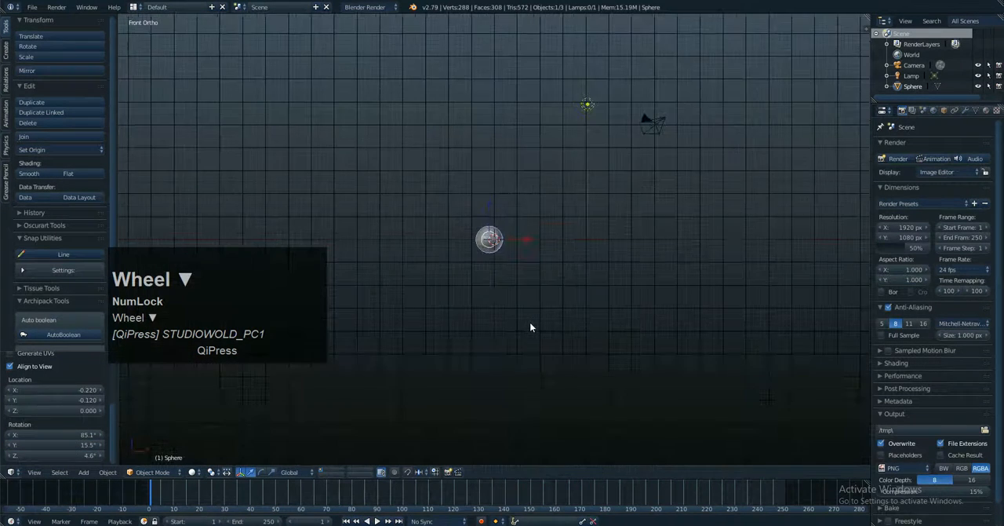
{"action": "scroll", "coordinate": [530, 325], "scroll_direction": "up", "scroll_amount": 2}
{"action": "left_click", "coordinate": [521, 113]}
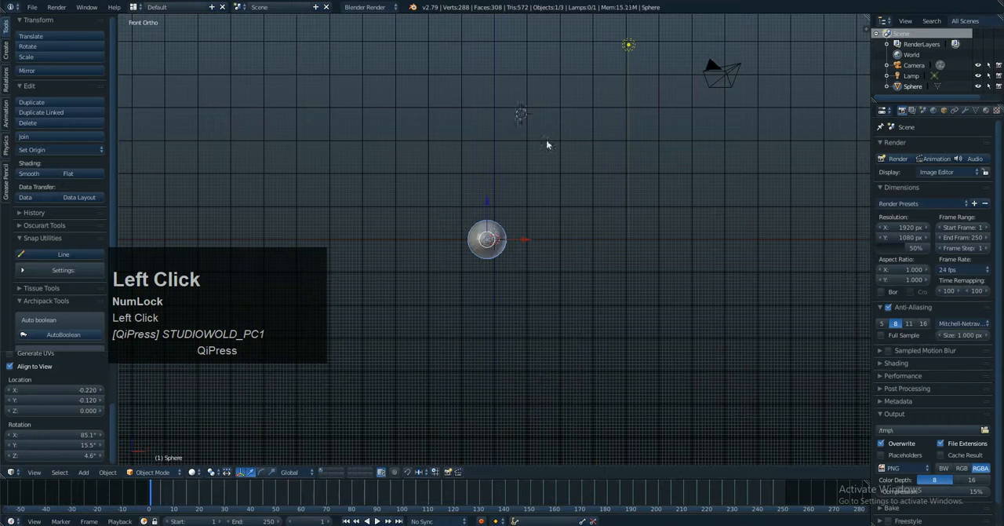
Step: Select the lamp, and switch the selection back to the sphere
{"action": "right_click", "coordinate": [549, 147]}
{"action": "right_click", "coordinate": [625, 44]}
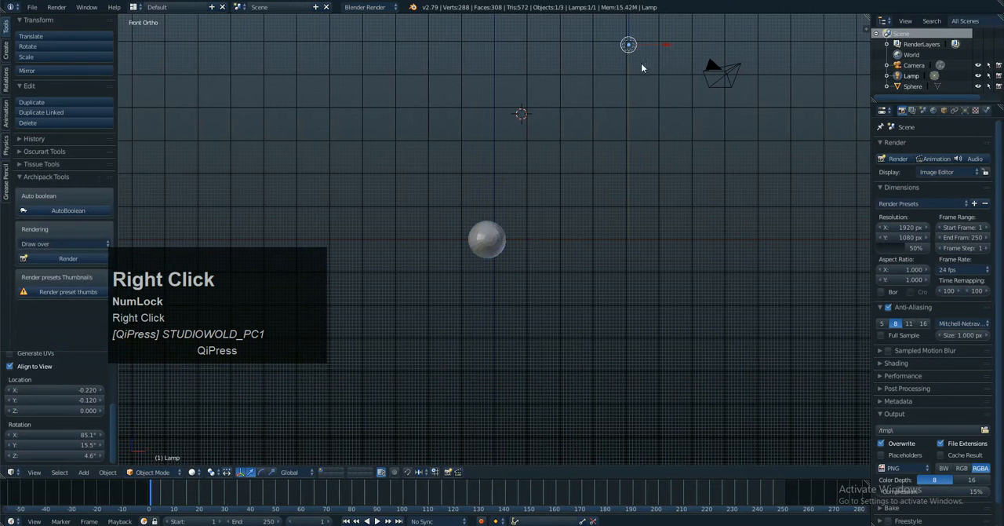
{"action": "right_click", "coordinate": [512, 233]}
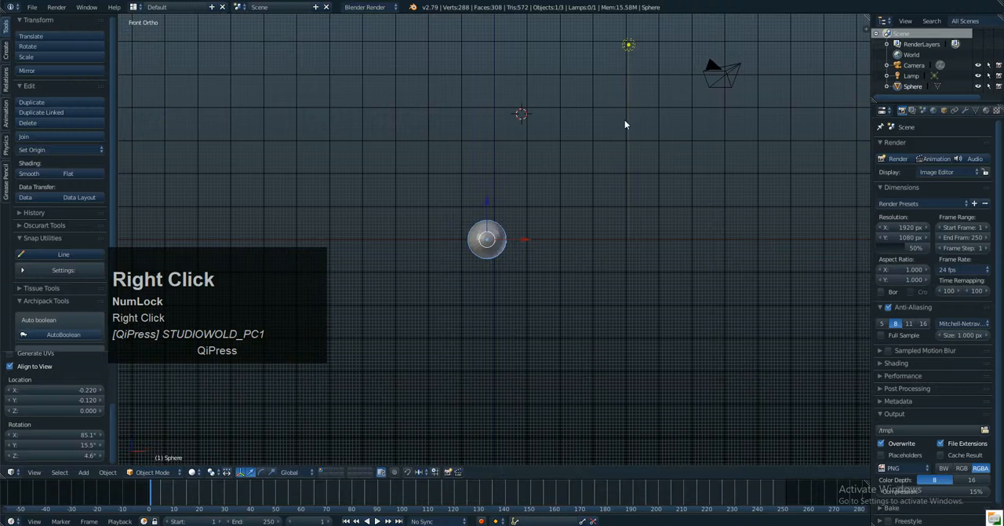
Step: Practise selecting the camera, lamp and sphere one at a time, ending on the camera, and set the sphere's segments to 19
{"action": "right_click", "coordinate": [710, 67]}
{"action": "right_click", "coordinate": [629, 44]}
{"action": "right_click", "coordinate": [516, 232]}
{"action": "right_click", "coordinate": [628, 44]}
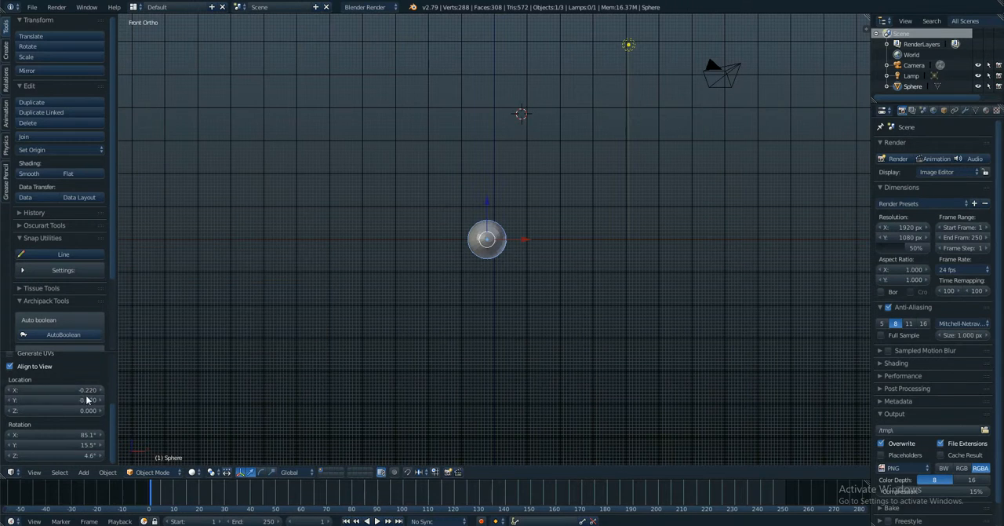
{"action": "left_click_drag", "start_coordinate": [111, 411], "coordinate": [90, 384]}
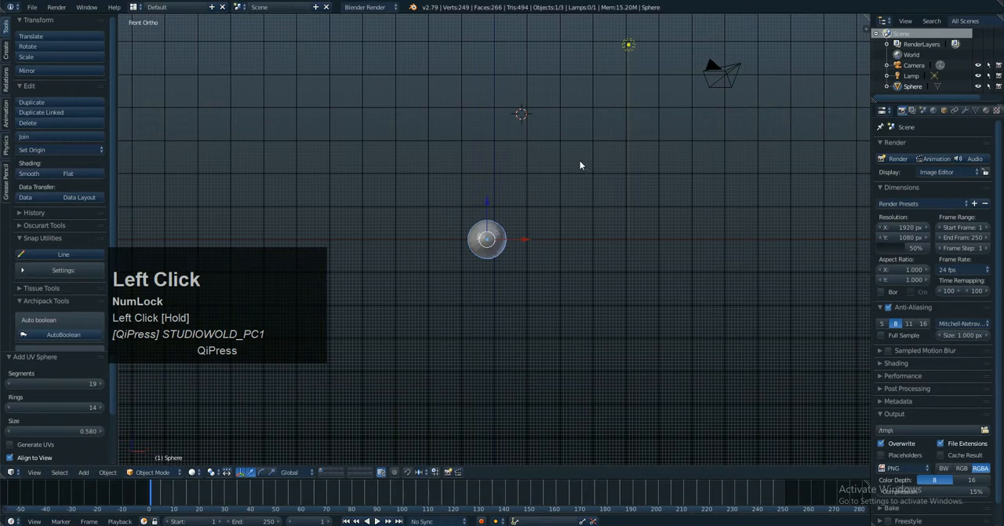
{"action": "right_click", "coordinate": [631, 53]}
{"action": "right_click", "coordinate": [717, 72]}
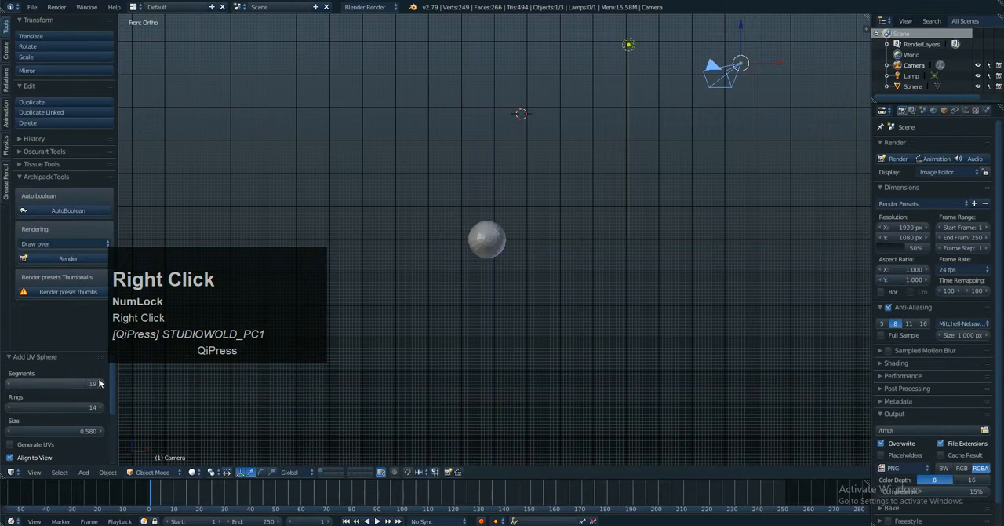
Step: Move the lamp by X -1.889 and Z -3.857 towards the sphere, and move the sphere by X -0.304 and Z 1.232
{"action": "right_click_drag", "start_coordinate": [628, 46], "coordinate": [566, 171]}
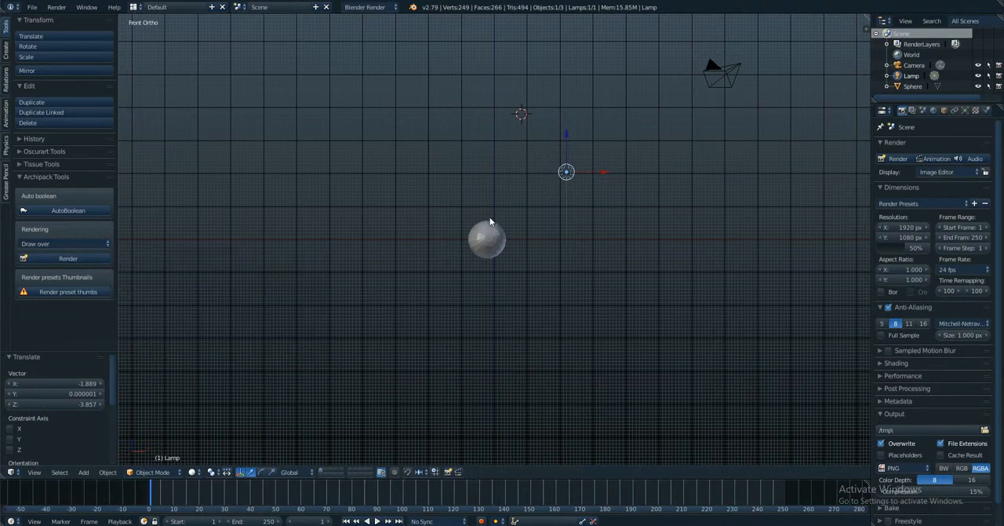
{"action": "right_click_drag", "start_coordinate": [495, 251], "coordinate": [489, 211]}
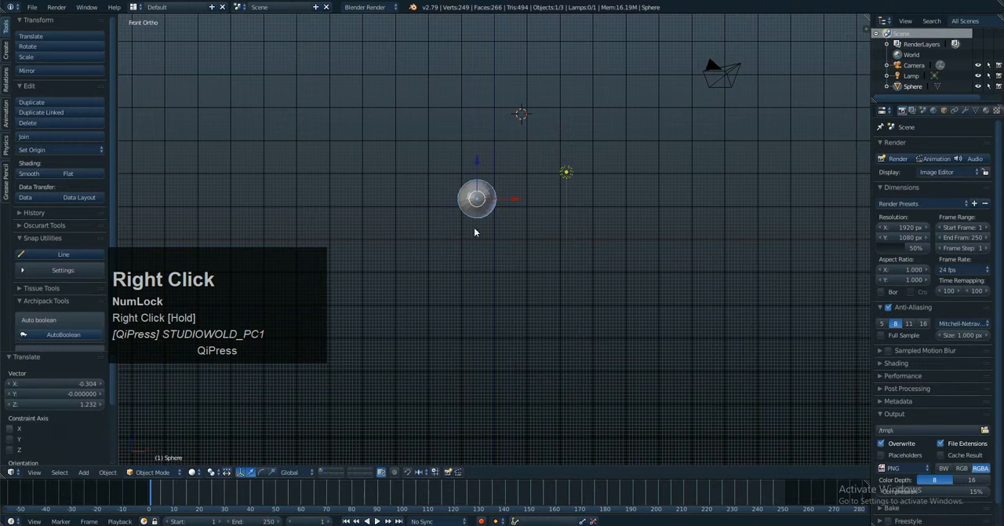
Step: Show the viewport's properties region with the sphere's transform values and widen it slightly
{"action": "left_click", "coordinate": [867, 30]}
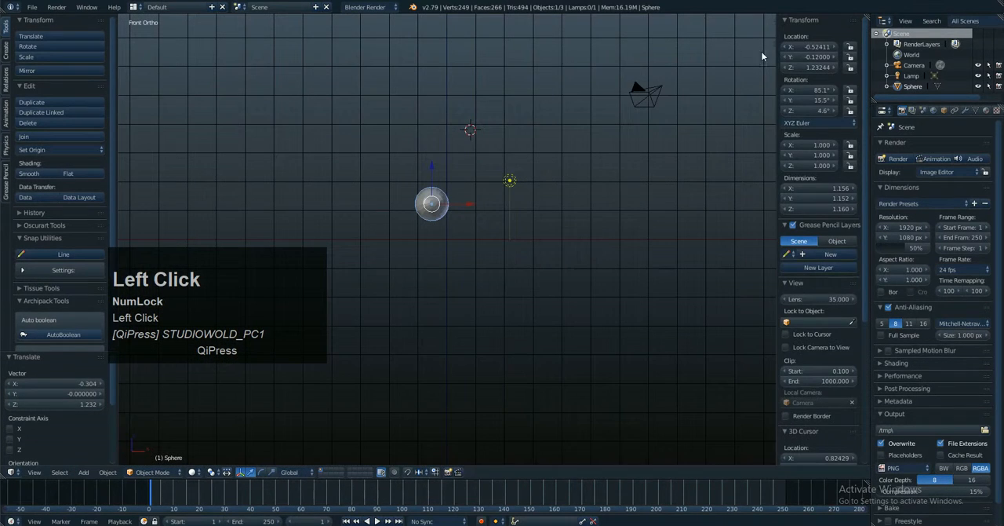
{"action": "left_click", "coordinate": [826, 91]}
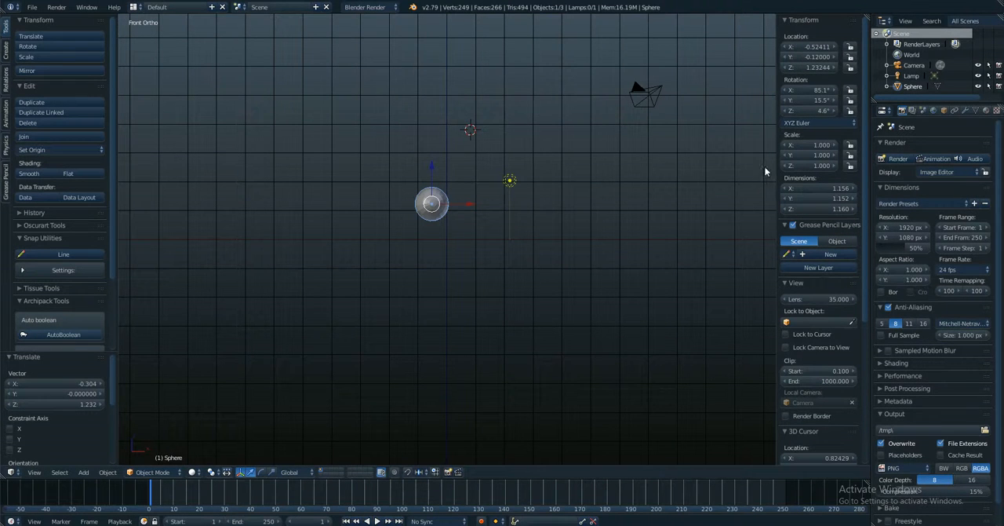
{"action": "scroll", "coordinate": [482, 205], "scroll_direction": "up", "scroll_amount": 3}
{"action": "scroll", "coordinate": [482, 206], "scroll_direction": "down", "scroll_amount": 2}
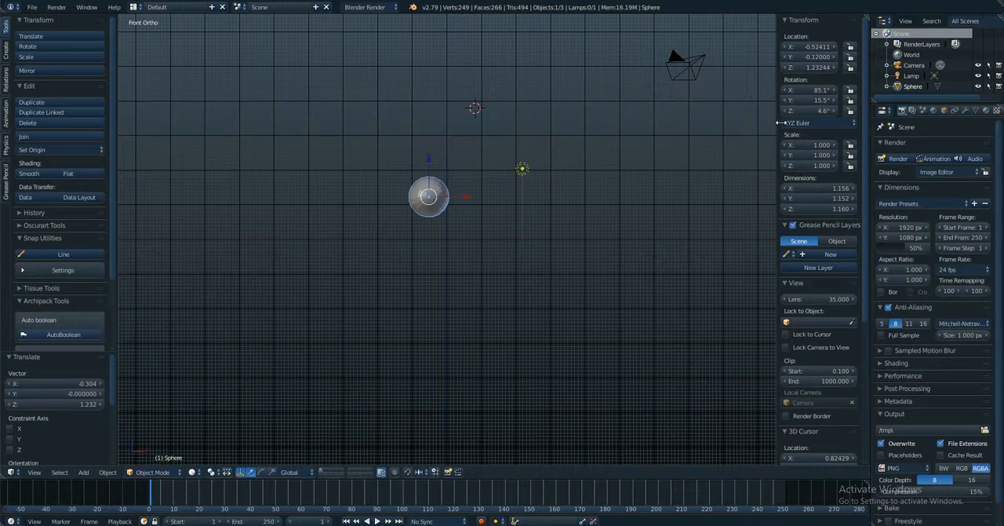
{"action": "left_click_drag", "start_coordinate": [778, 122], "coordinate": [758, 125]}
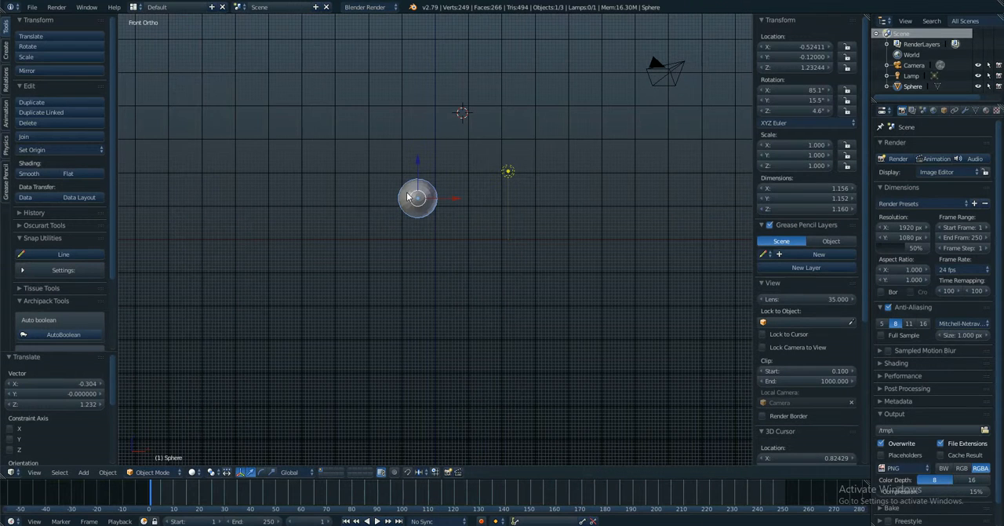
{"action": "scroll", "coordinate": [411, 198], "scroll_direction": "up", "scroll_amount": 3}
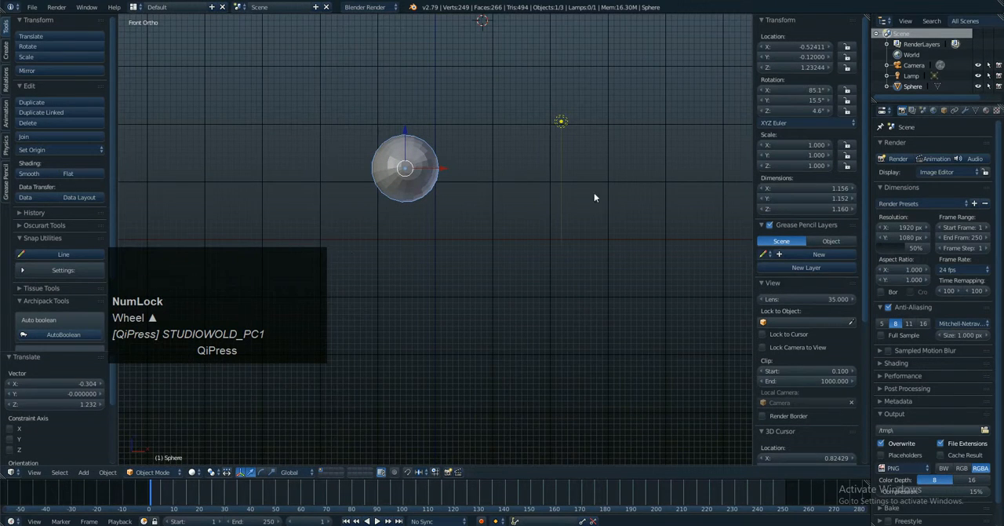